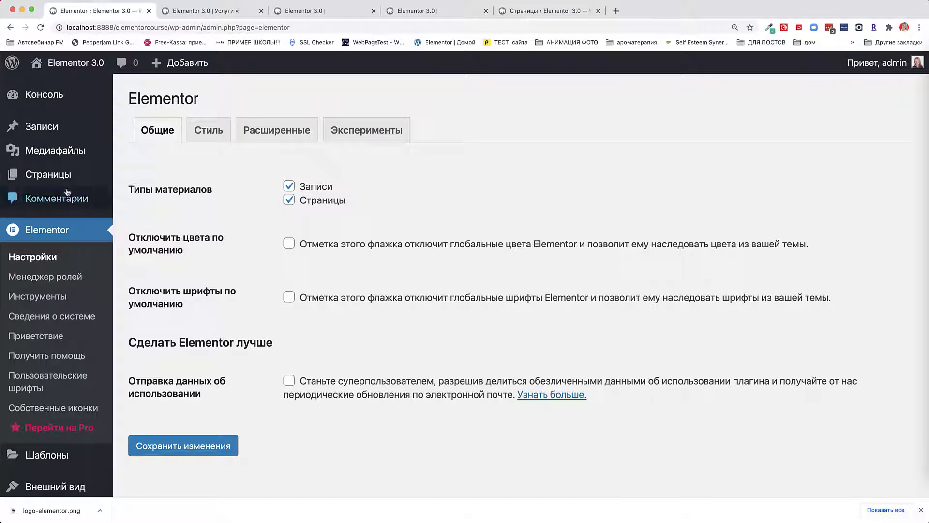
# - From the site's pages list, view the blank form for a new page and return to the list without creating one
pyautogui.click(39, 179)
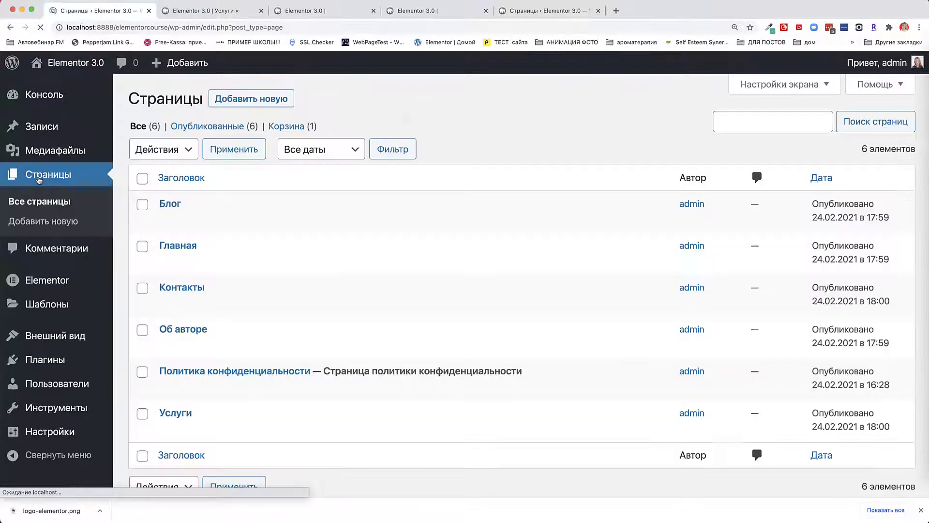
pyautogui.click(244, 104)
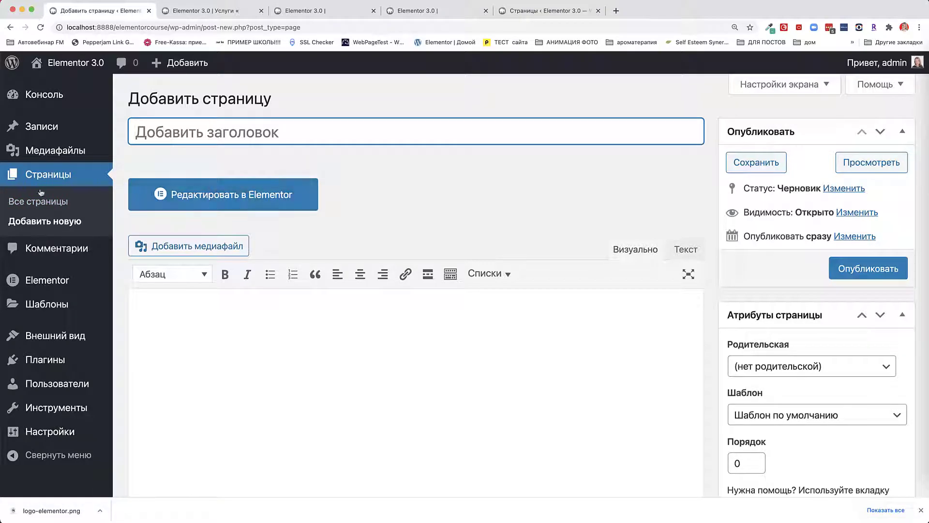
pyautogui.click(29, 202)
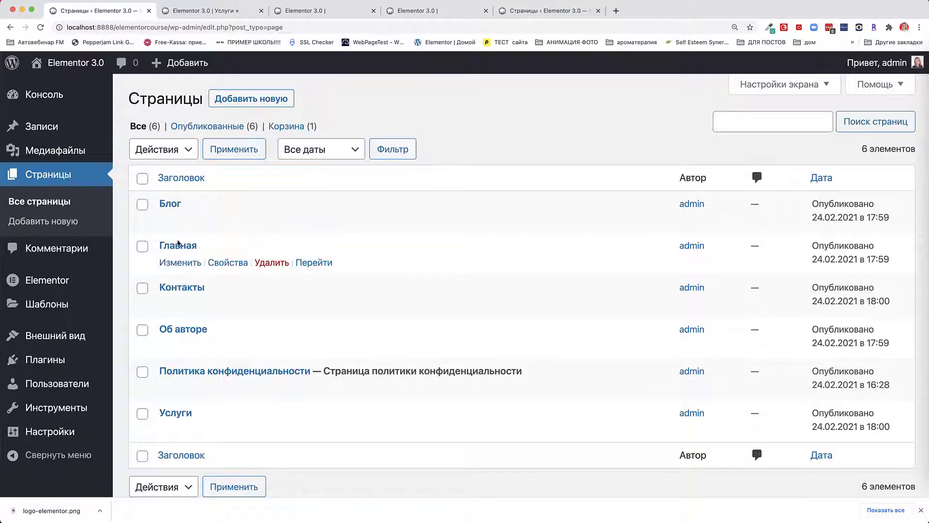
# - Open the "Главная" page for editing and launch it in the Elementor editor
pyautogui.click(176, 265)
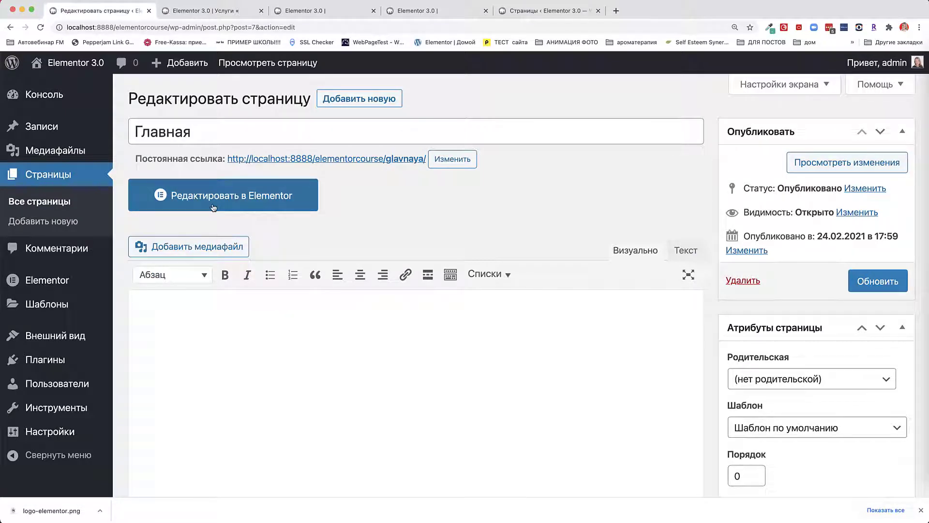
pyautogui.moveTo(150, 132); pyautogui.dragTo(207, 134)
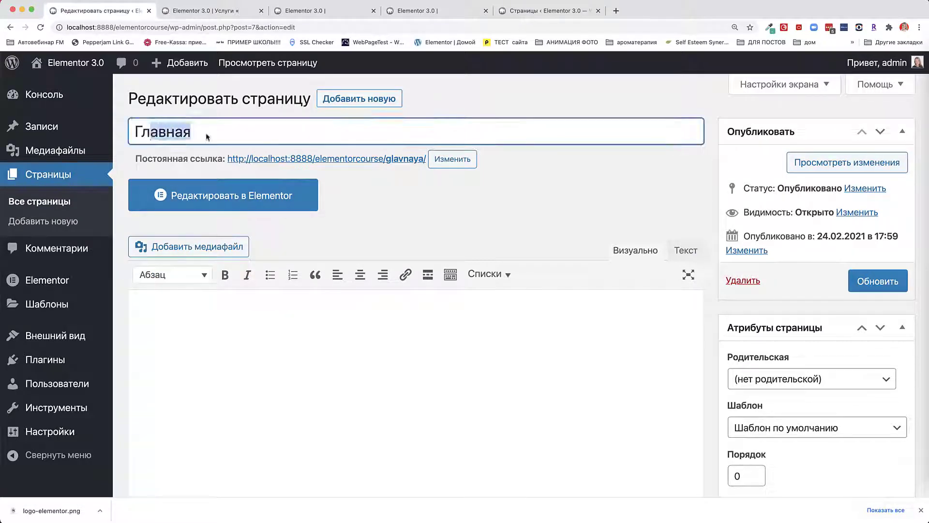
pyautogui.click(207, 194)
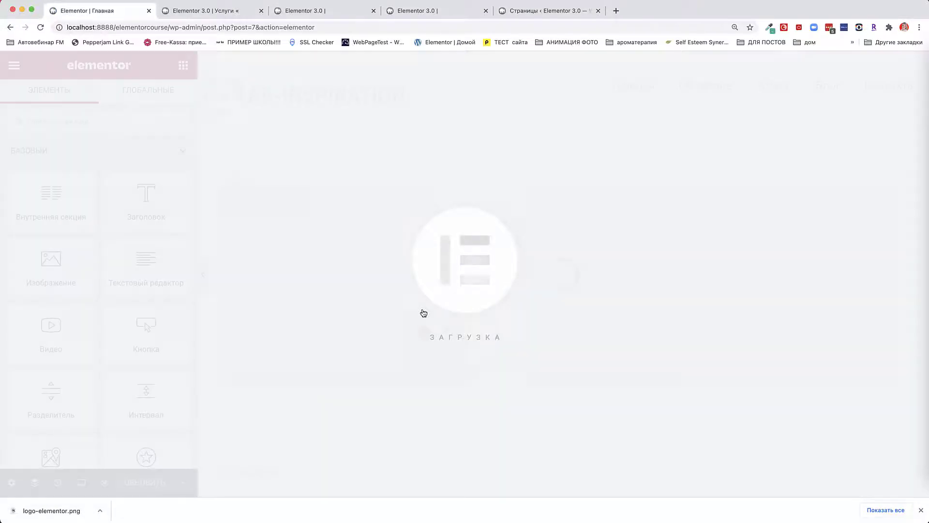
pyautogui.scroll(-8, 531, 320)
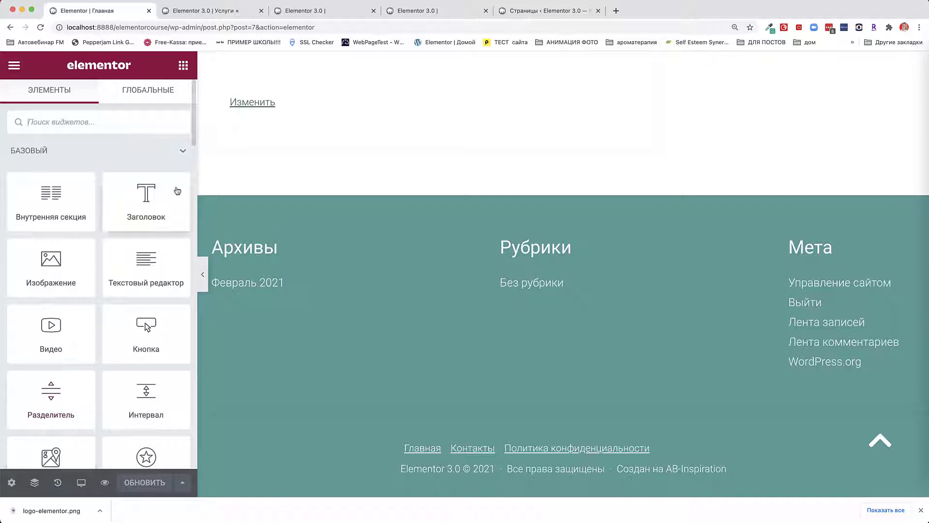
pyautogui.scroll(10, 314, 184)
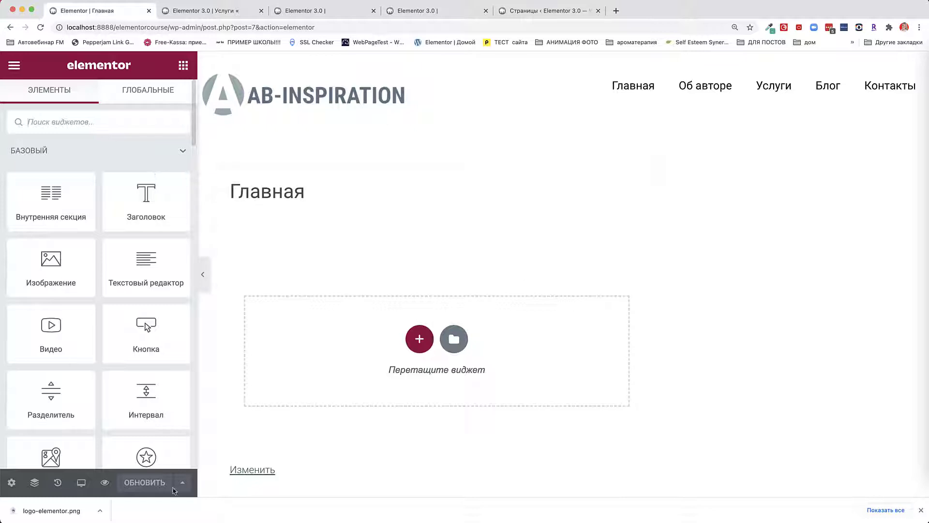
# - Exit Elementor to the WordPress console and check the "Главная" entry in the list of all pages
pyautogui.click(14, 65)
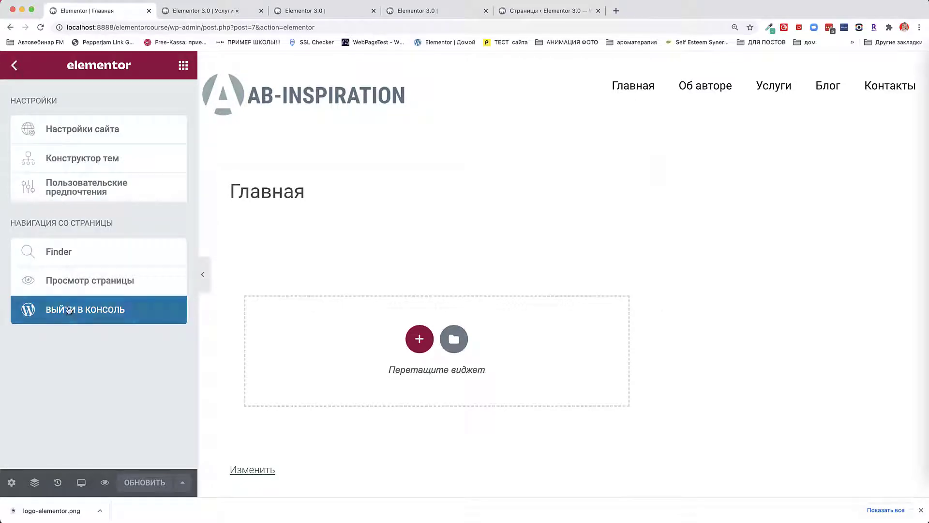
pyautogui.click(87, 317)
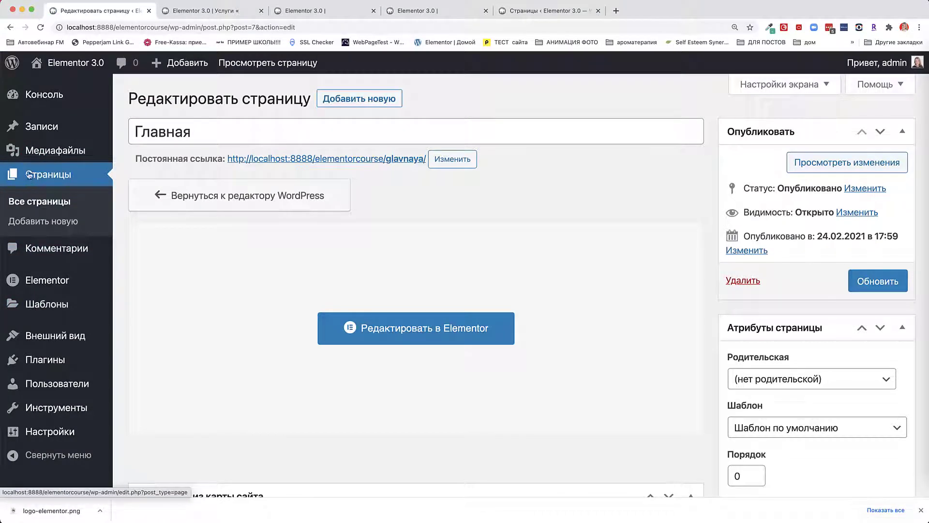
pyautogui.click(28, 204)
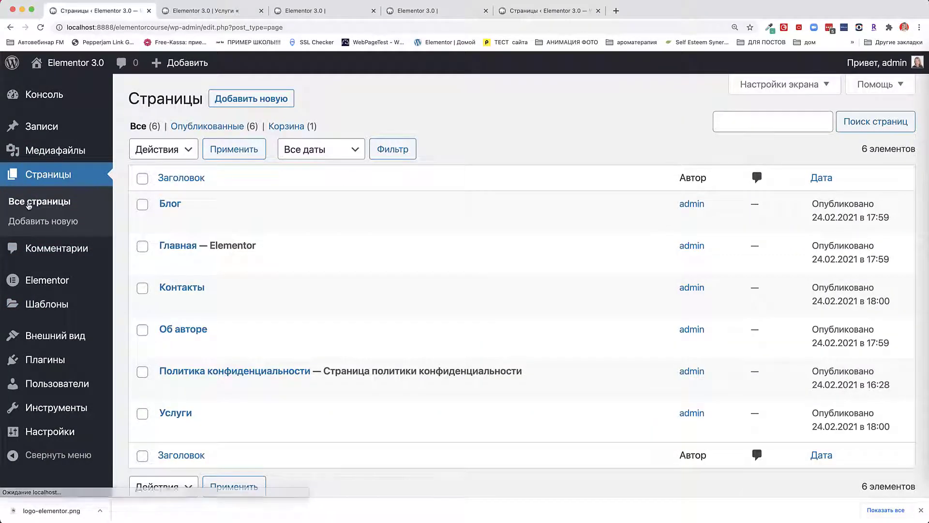
pyautogui.moveTo(199, 249); pyautogui.dragTo(158, 247)
pyautogui.moveTo(257, 249); pyautogui.dragTo(211, 246)
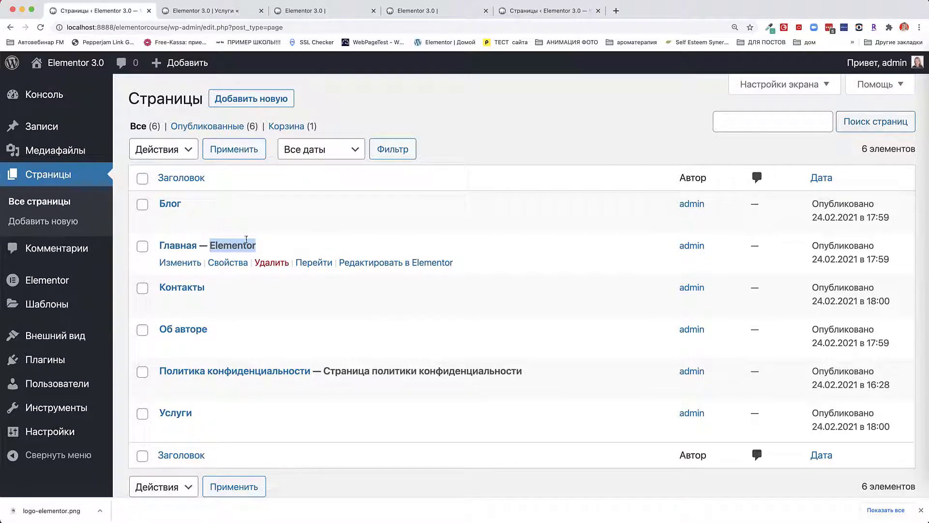
# - Open "Главная" in Elementor directly from the pages list, exit to the console and return to the list
pyautogui.click(380, 263)
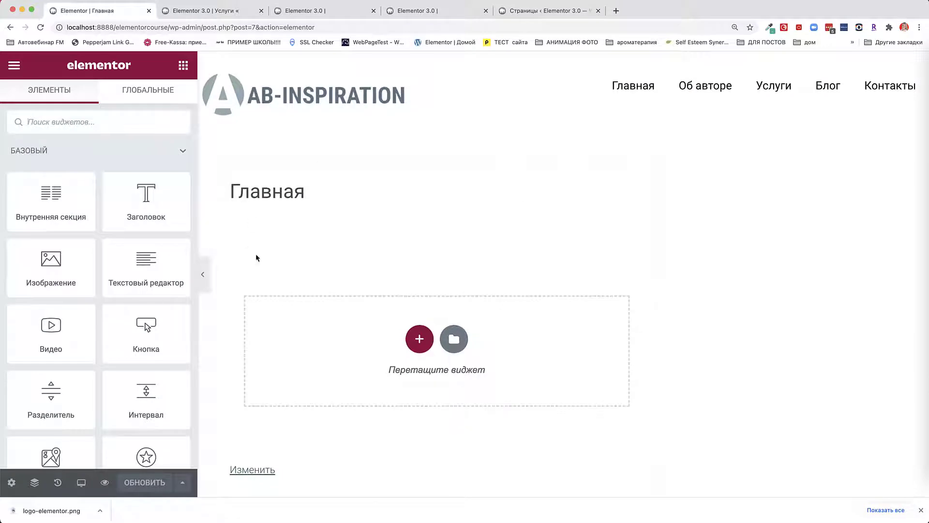
pyautogui.click(15, 66)
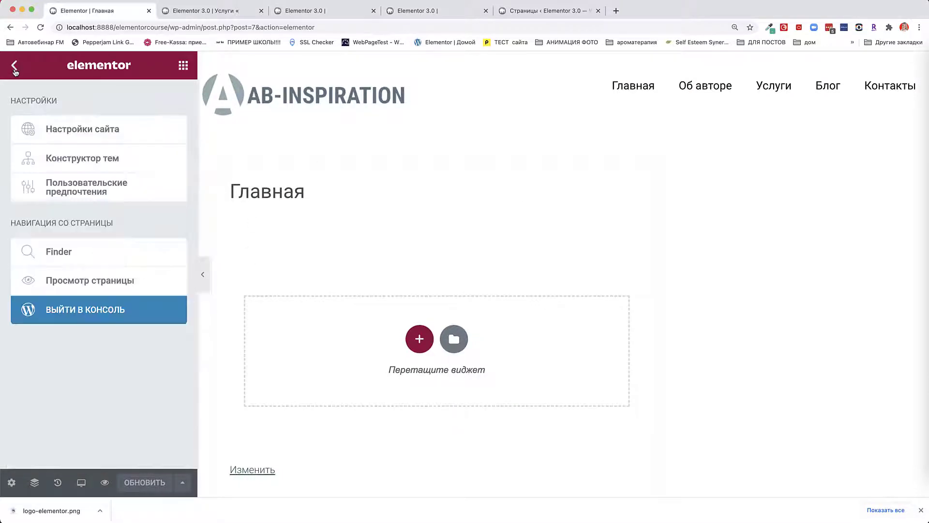
pyautogui.click(83, 308)
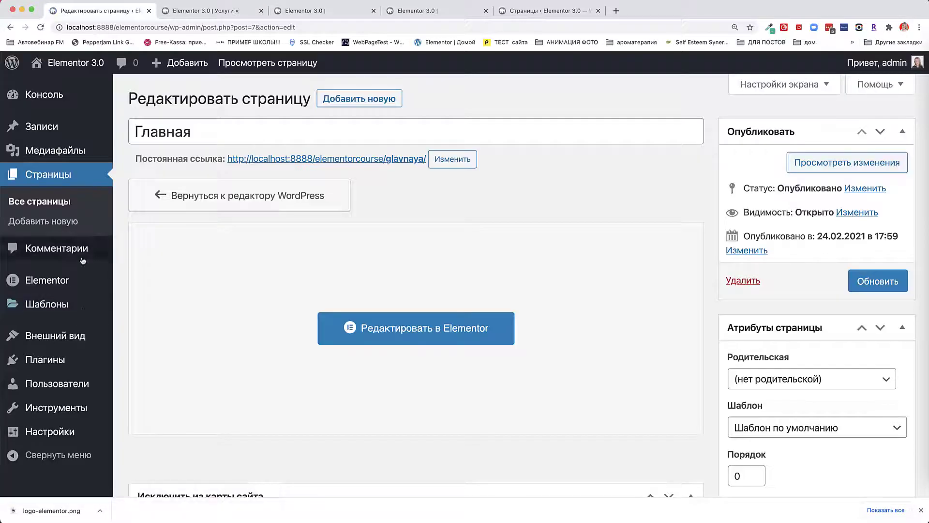
pyautogui.click(39, 201)
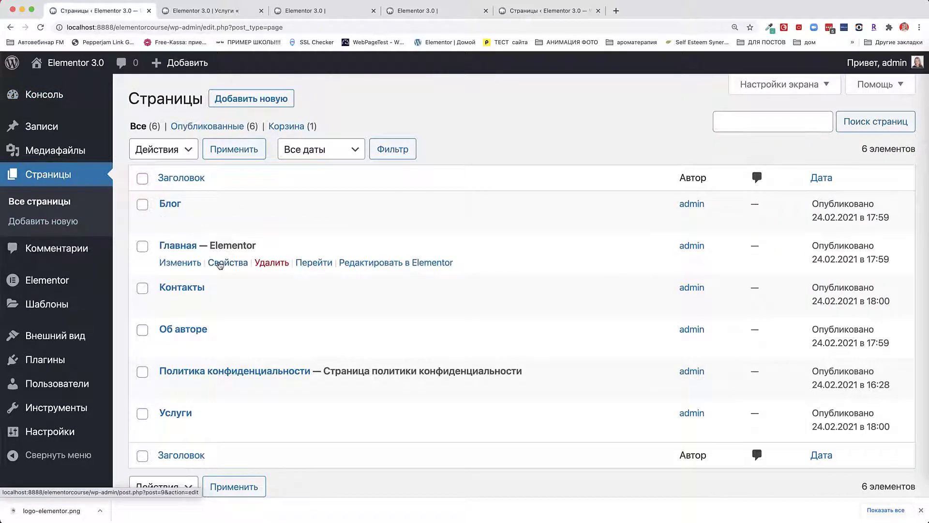
pyautogui.moveTo(254, 247); pyautogui.dragTo(211, 244)
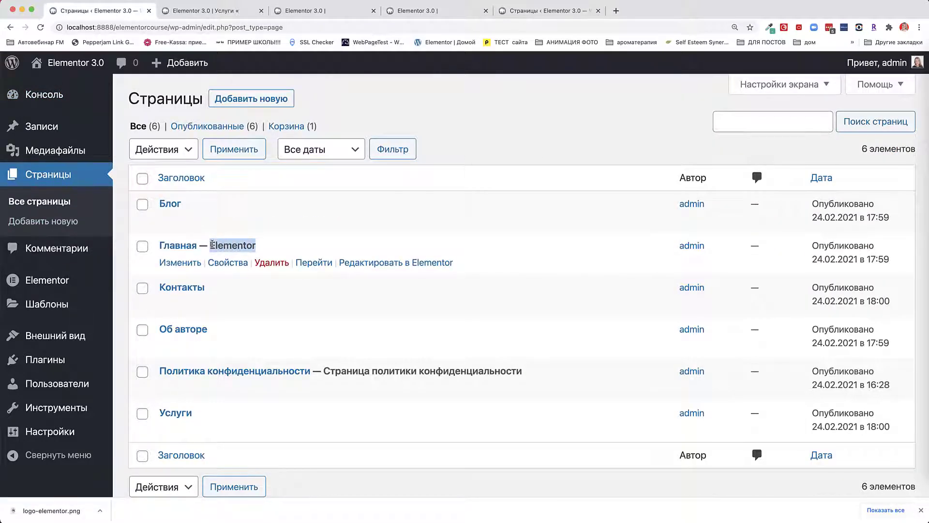
# - On the edit screen of "Главная", start the return to the WordPress editor, cancel it and go back to all pages
pyautogui.click(174, 264)
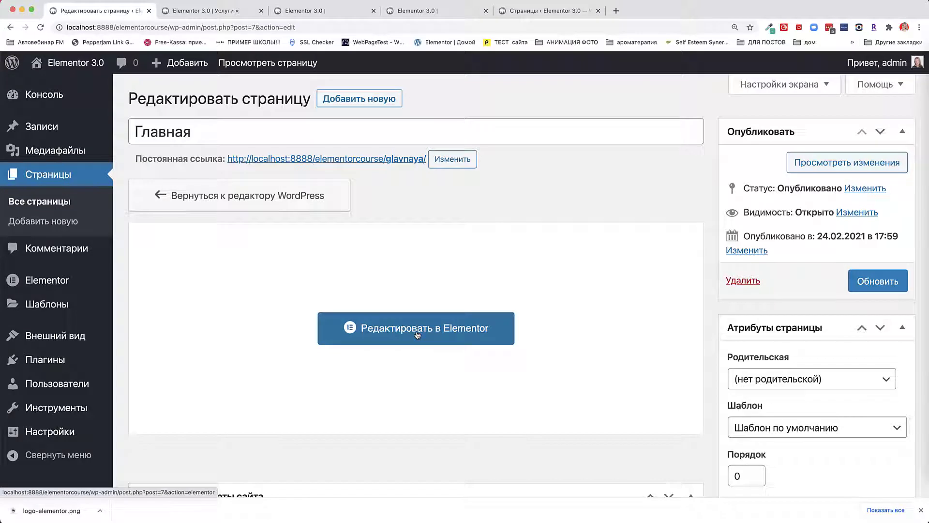
pyautogui.click(217, 199)
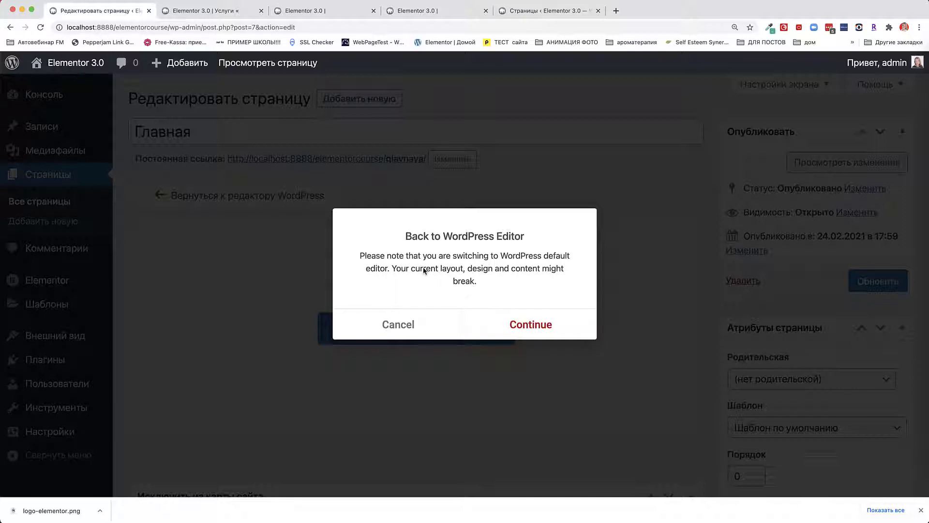
pyautogui.click(398, 325)
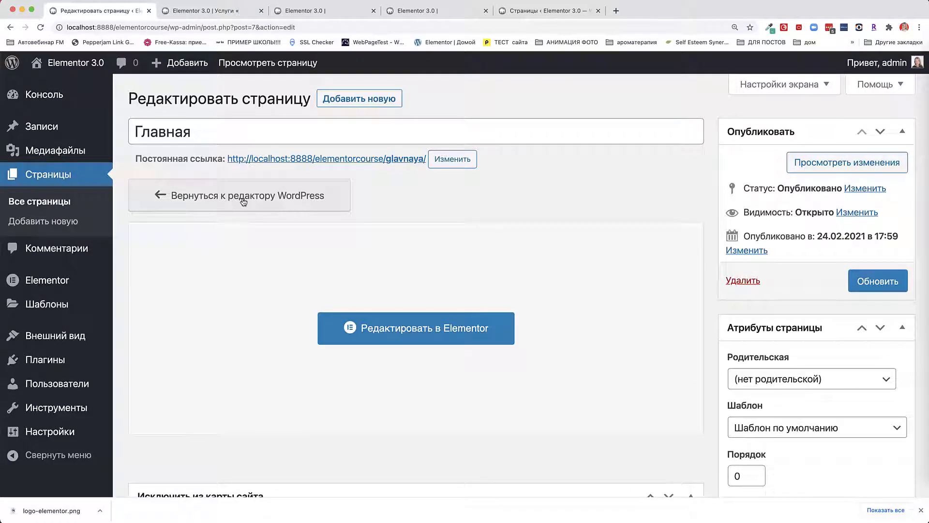
pyautogui.click(35, 205)
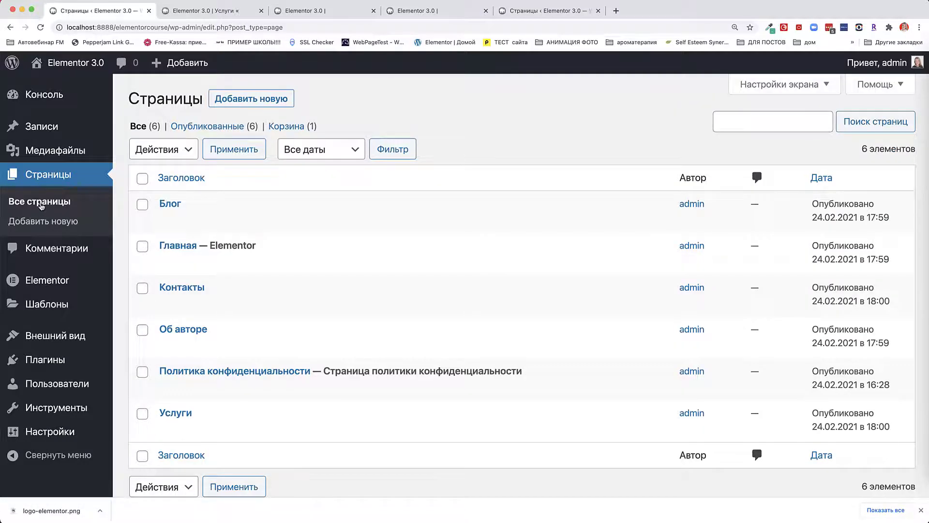
pyautogui.scroll(-2, 221, 400)
pyautogui.scroll(2, 220, 399)
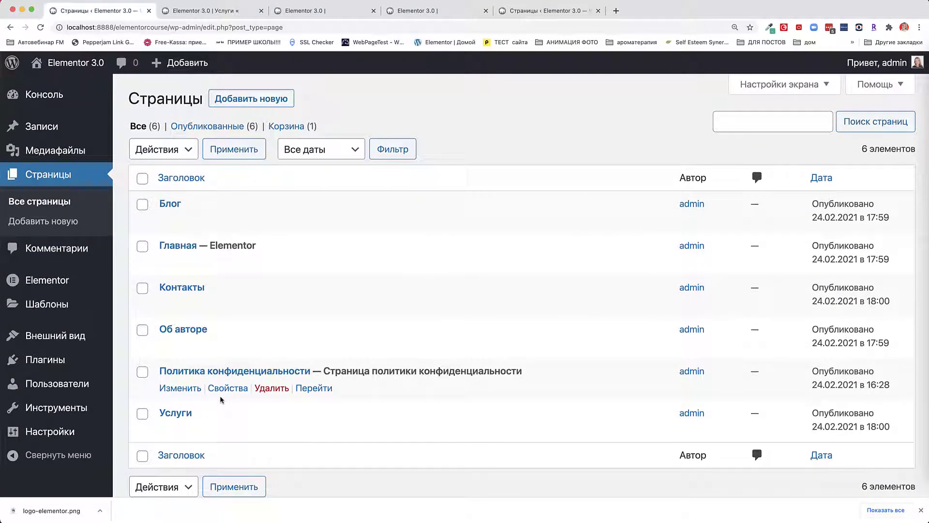
pyautogui.moveTo(256, 246); pyautogui.dragTo(211, 249)
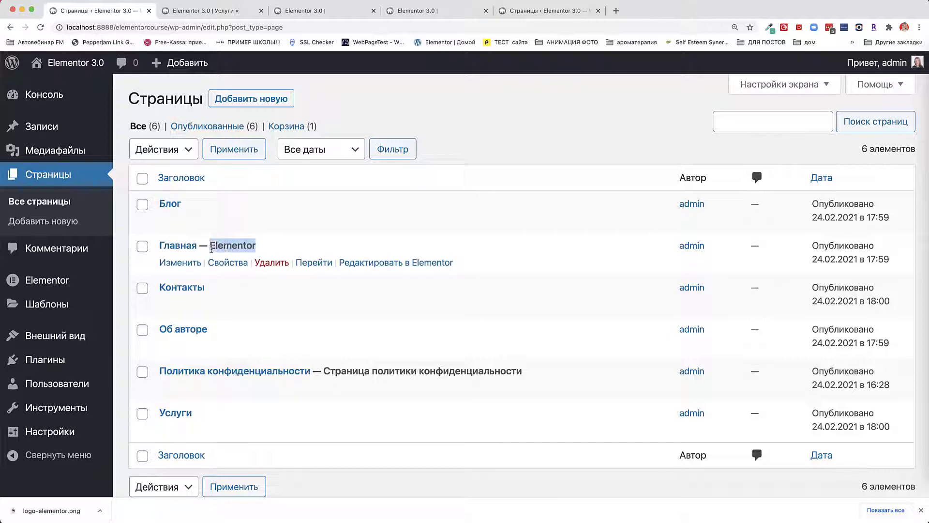
# - From the posts list, examine the blank form for a new post and its Elementor editing option, and return to all posts
pyautogui.moveTo(51, 126)
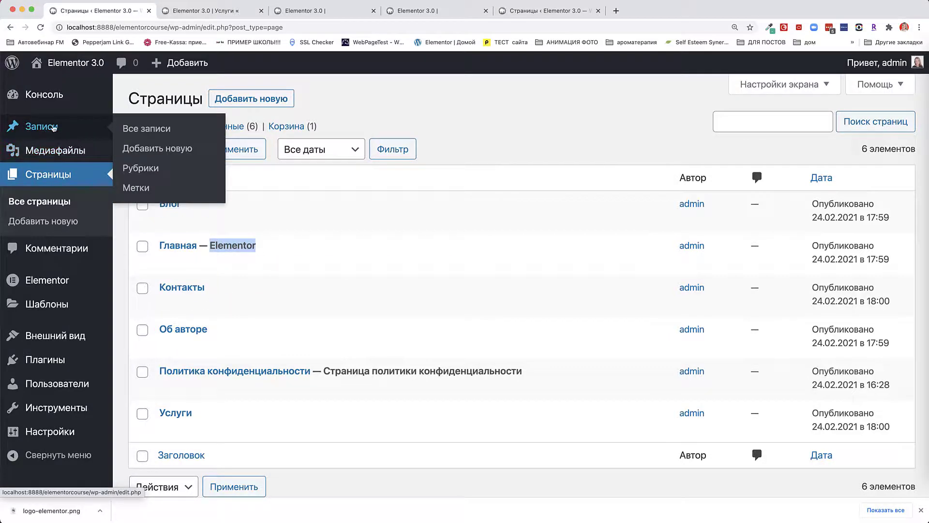
pyautogui.click(134, 128)
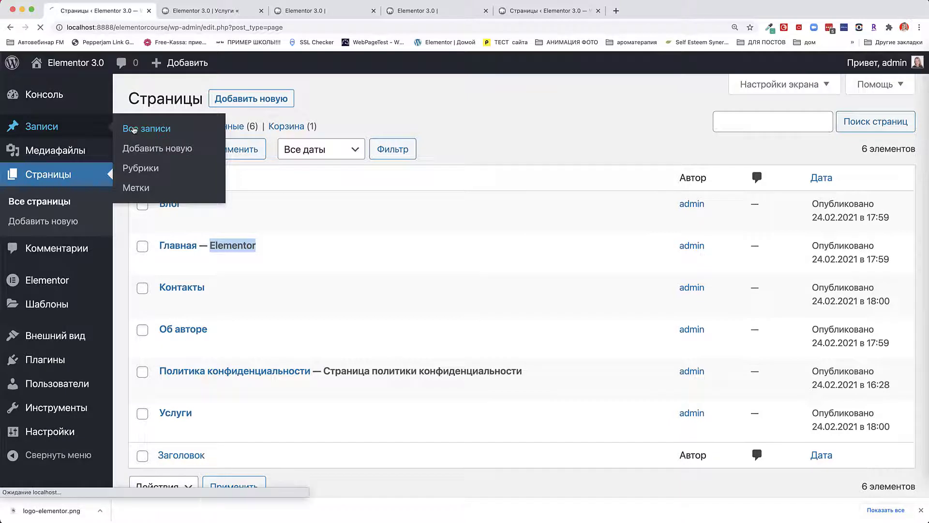
pyautogui.click(224, 100)
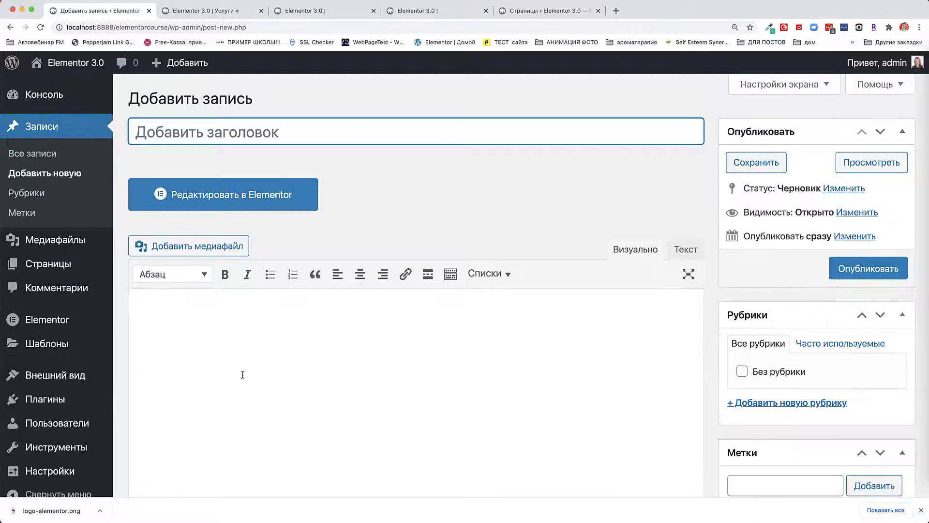
pyautogui.scroll(-2, 242, 373)
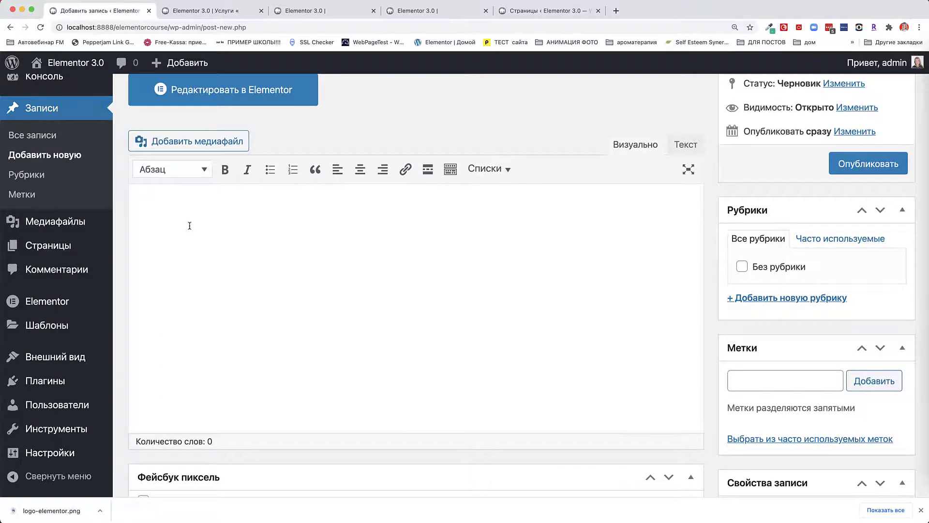
pyautogui.scroll(2, 190, 224)
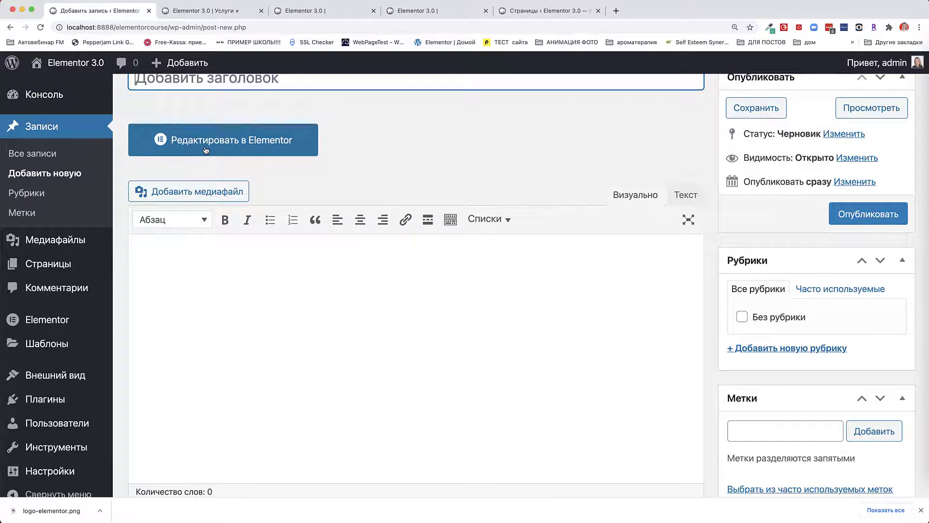
pyautogui.click(218, 148)
pyautogui.click(37, 156)
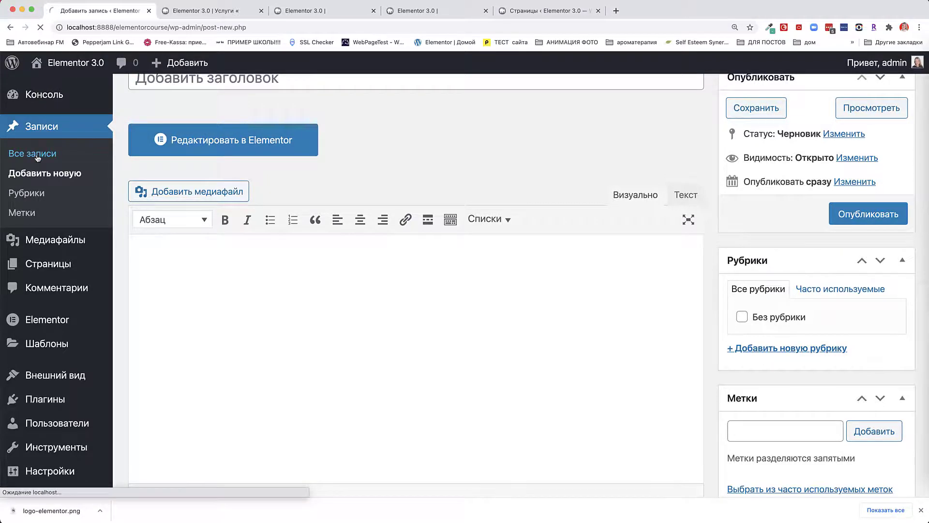